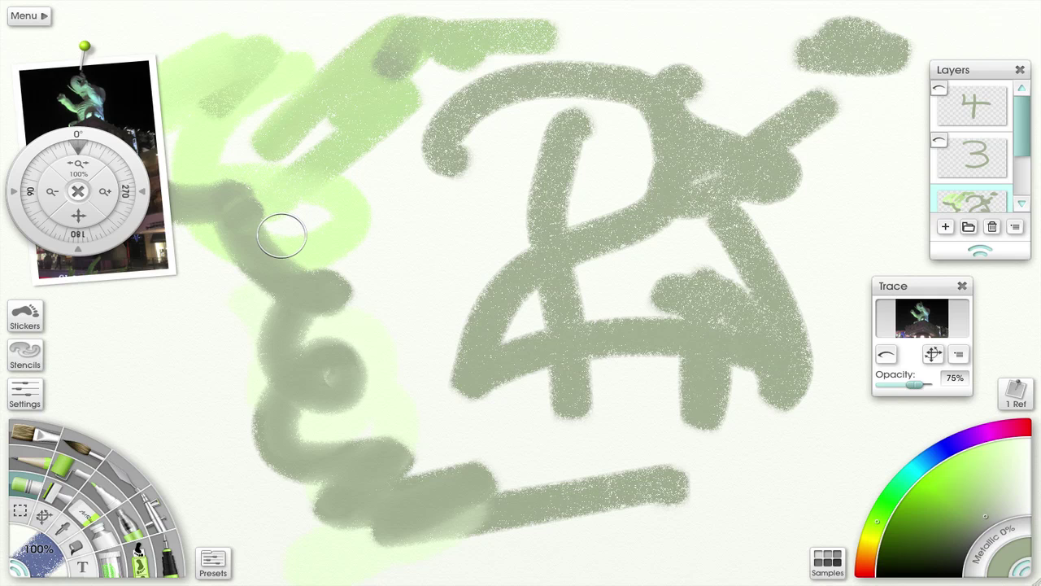
Toggle the compact docked-toolbar layout with Tab, return to floating panels, and bring up the main menu's View options
key("Tab")
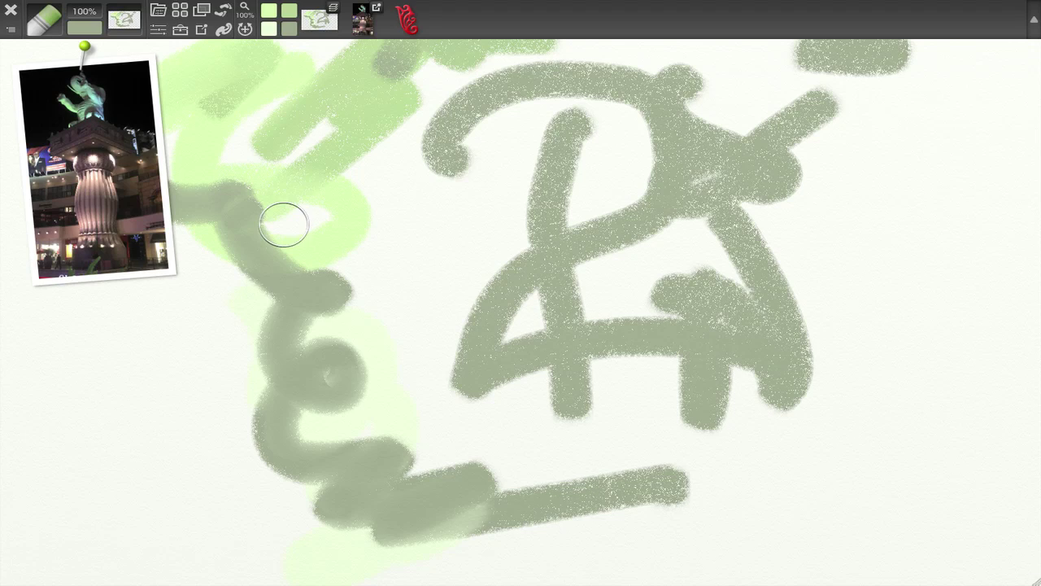
mouse_move(70, 63)
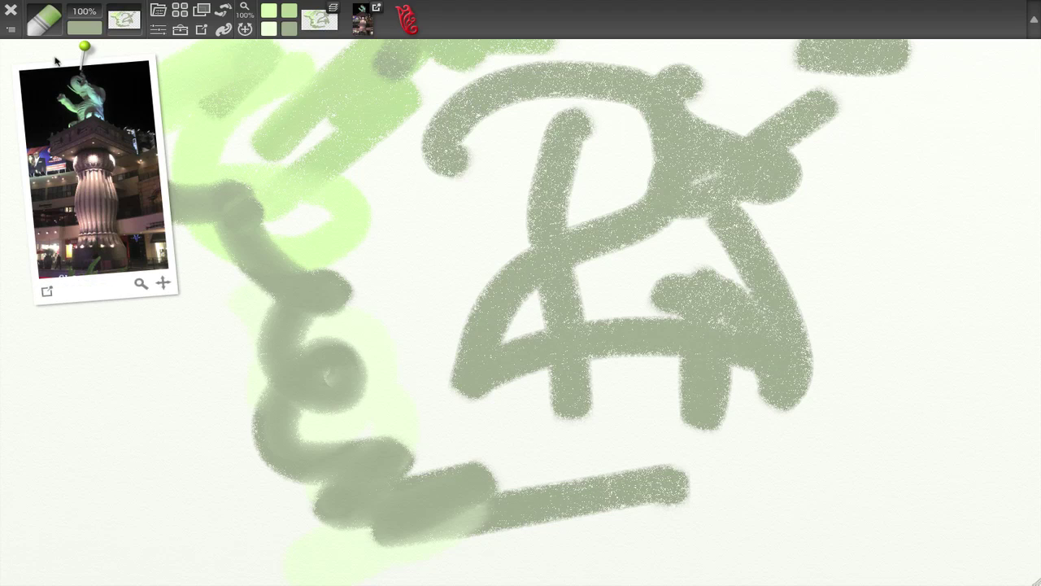
left_click(12, 11)
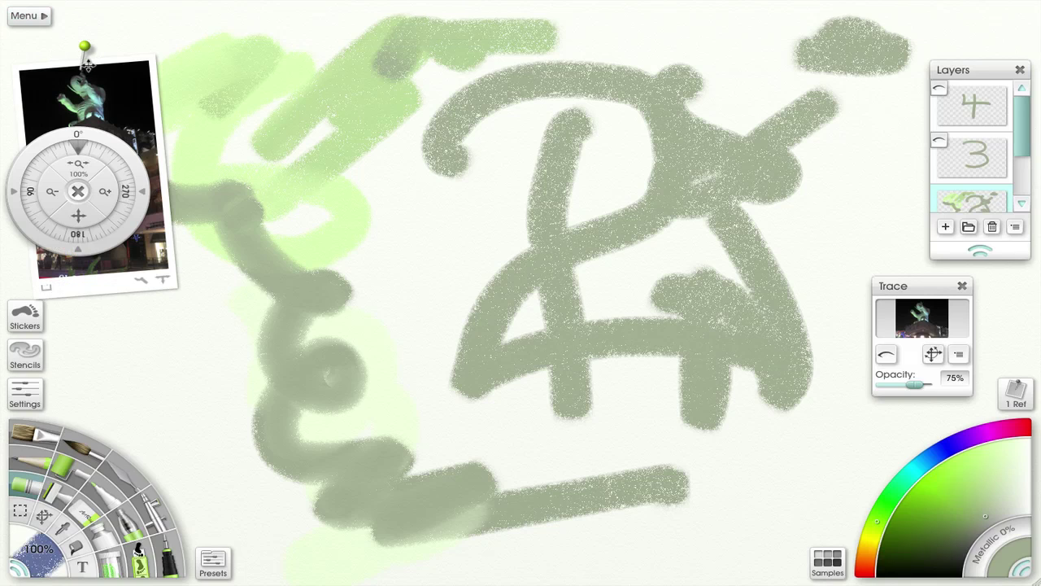
left_click(30, 18)
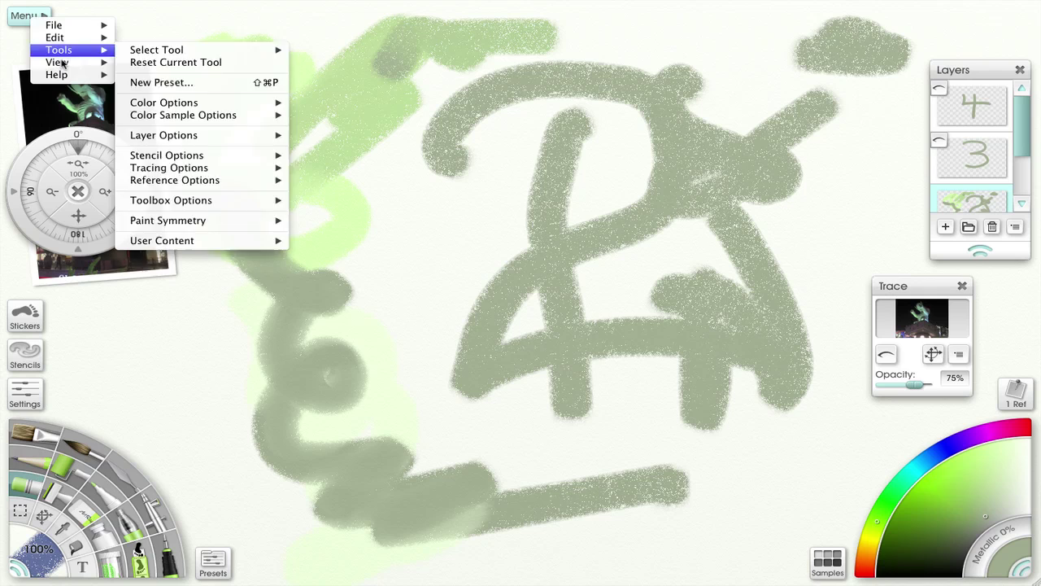
mouse_move(65, 64)
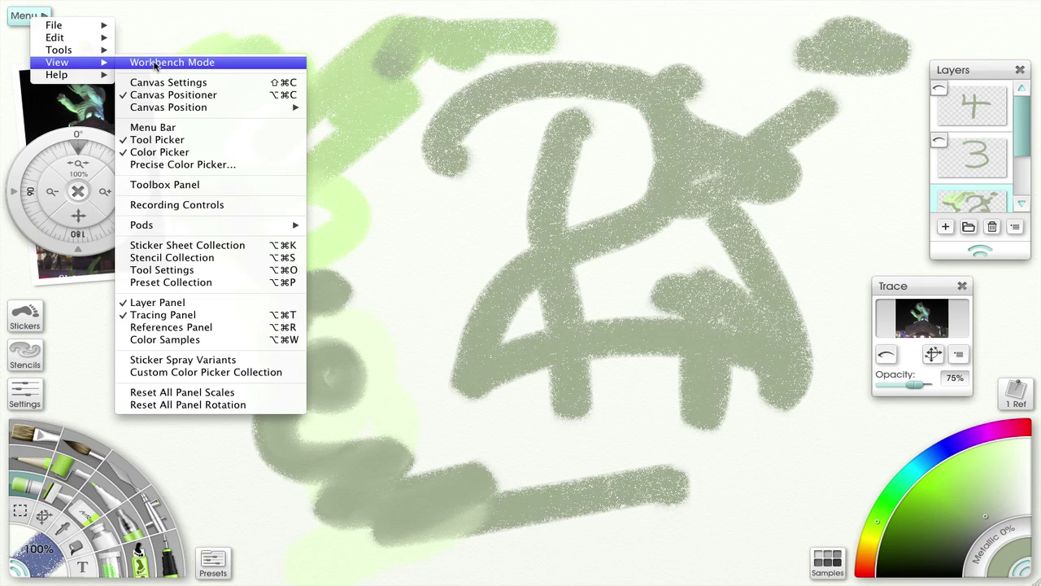
Turn on Workbench Mode and hide the pinned reference photo from the canvas
left_click(155, 64)
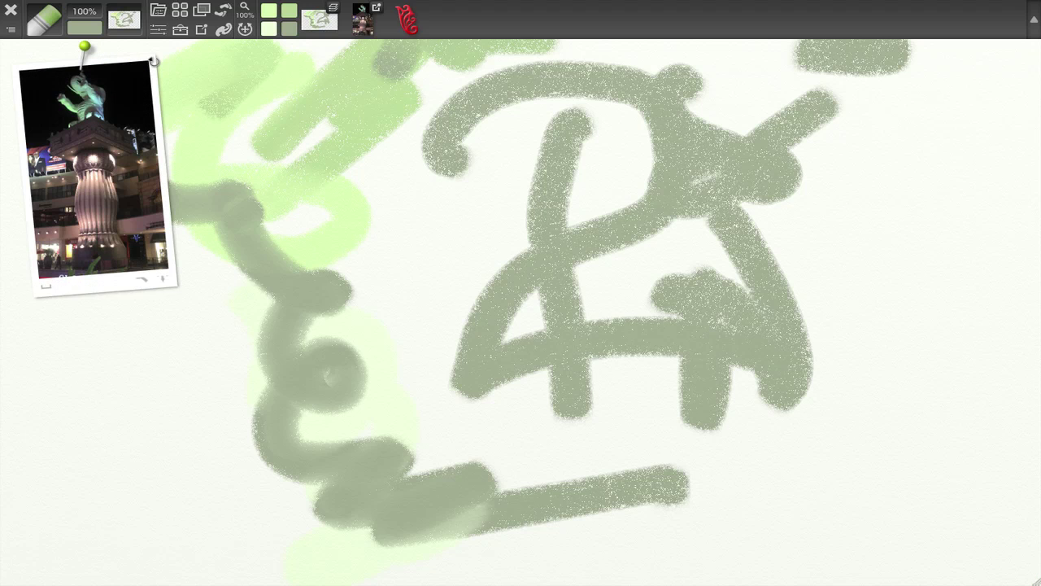
right_click(89, 88)
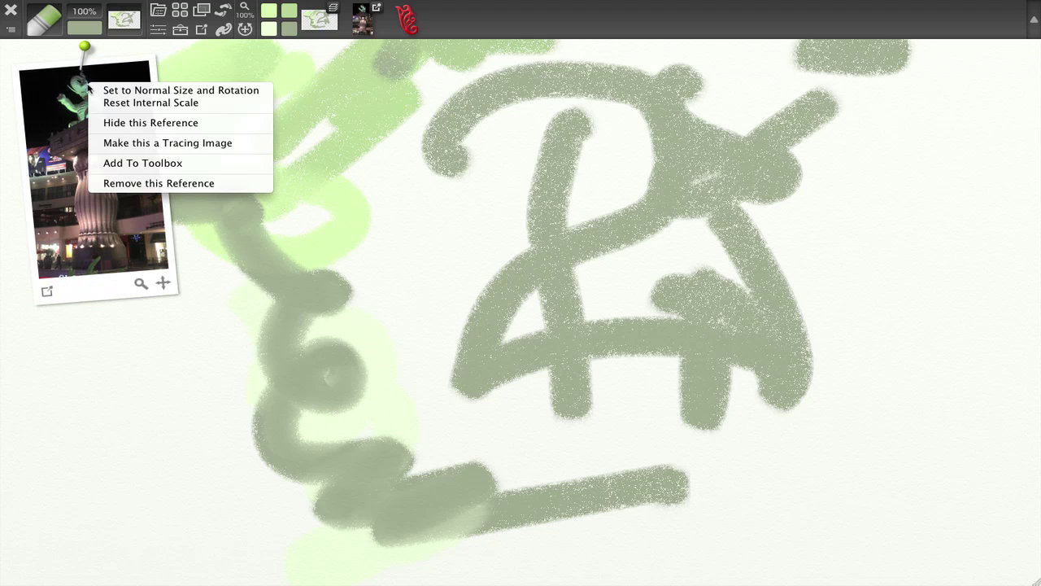
left_click(108, 123)
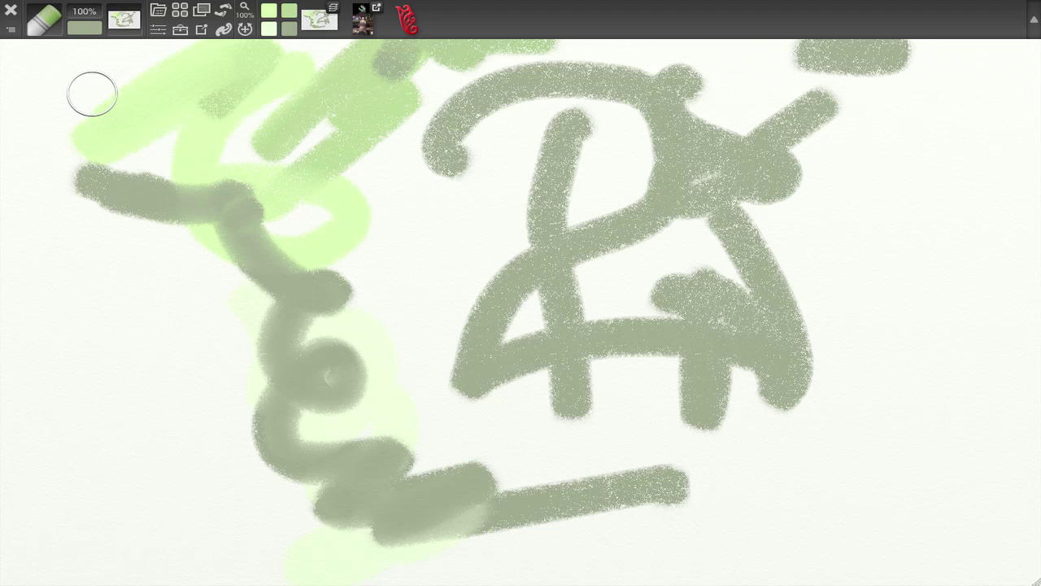
left_click(11, 30)
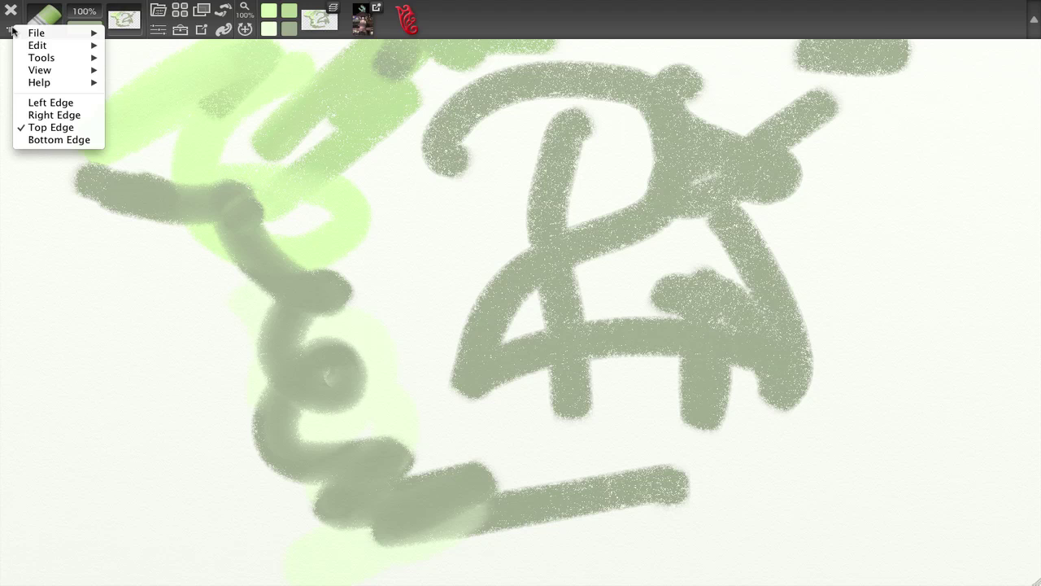
left_click(57, 104)
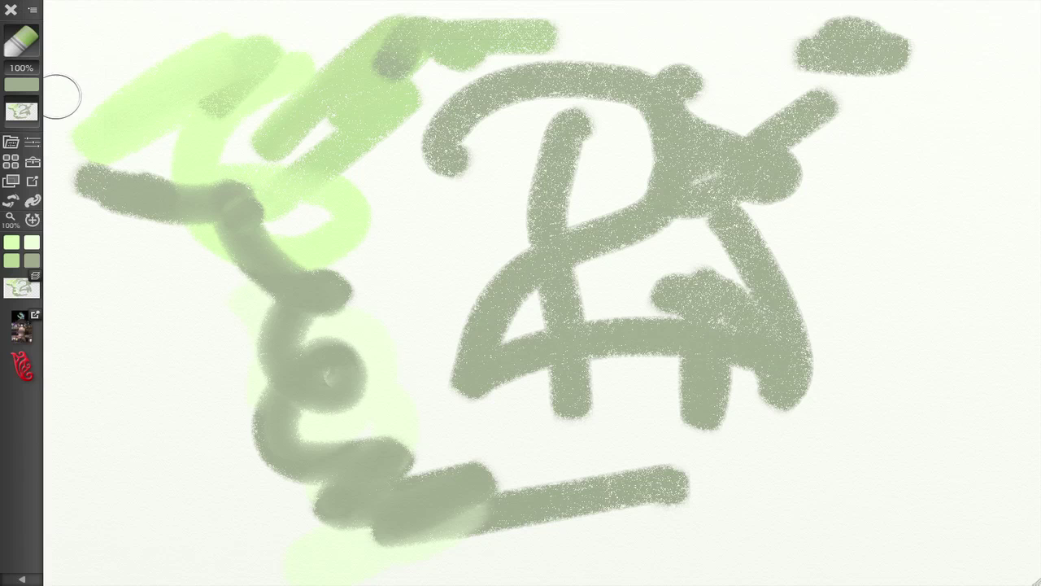
left_click(32, 10)
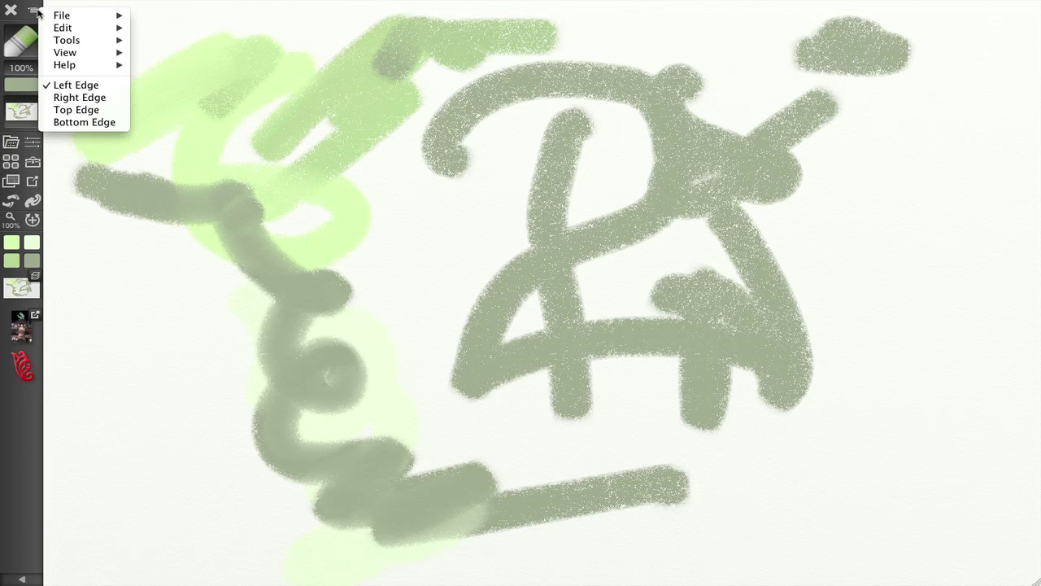
left_click(75, 98)
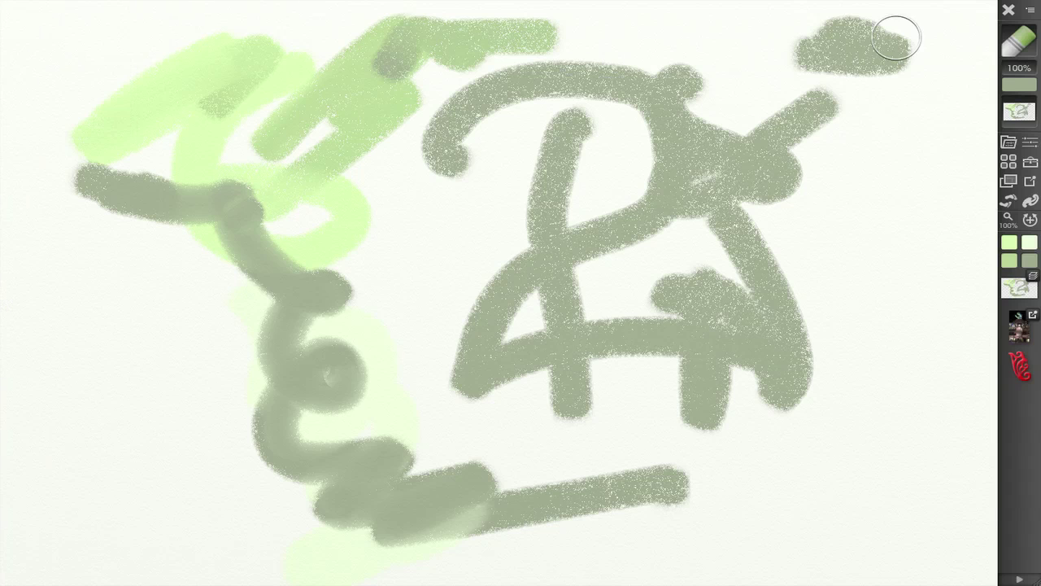
left_click(1030, 10)
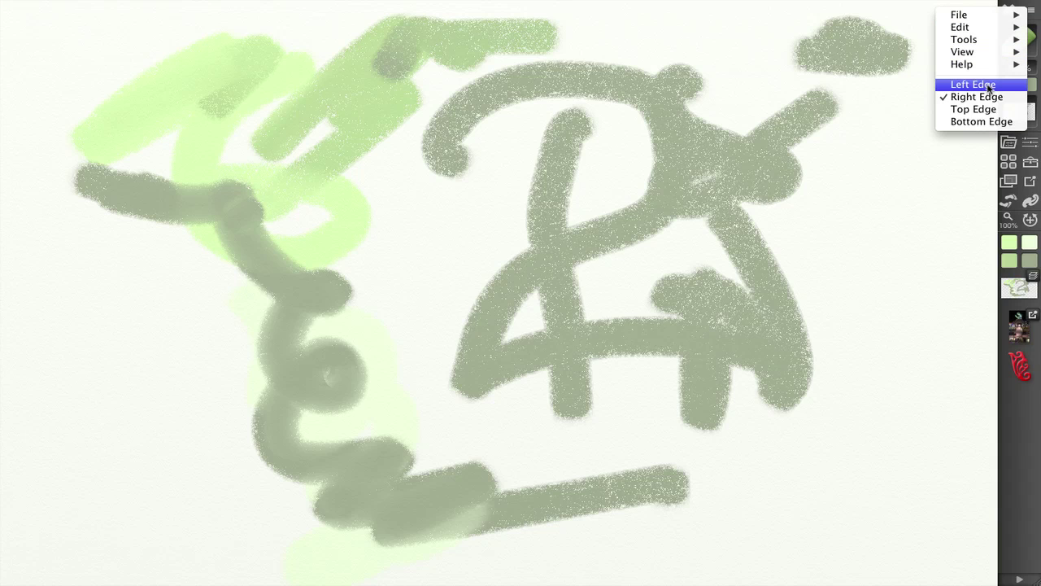
left_click(982, 111)
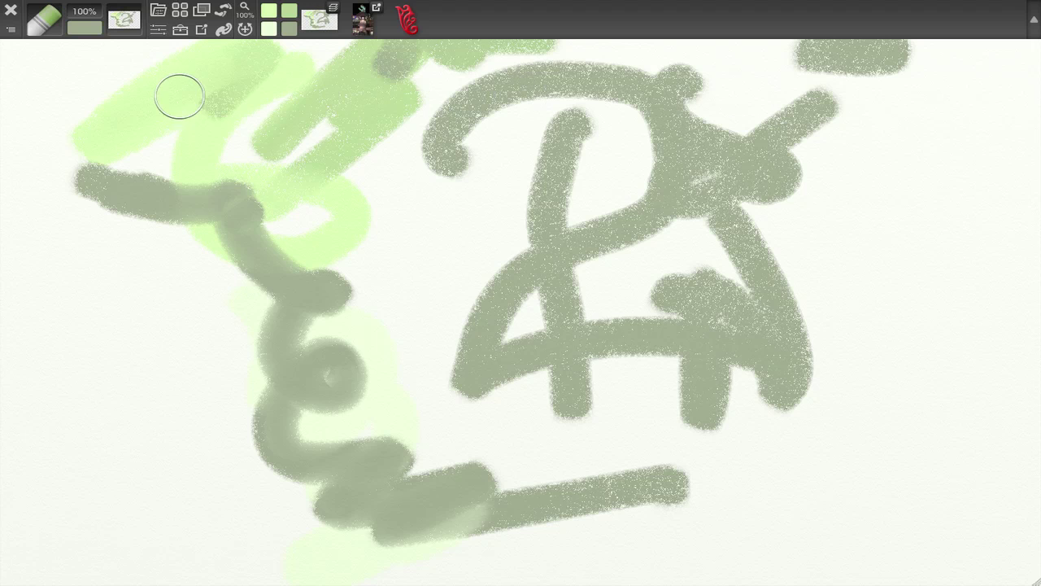
left_click(48, 26)
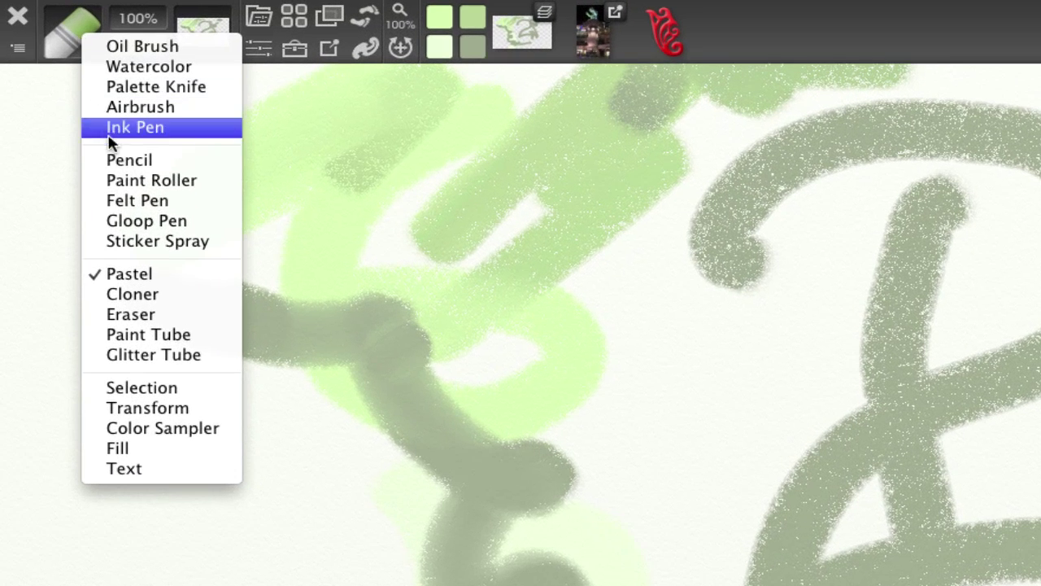
Switch the painting tool to the Paint Roller, then to the Gloop Pen
left_click(116, 184)
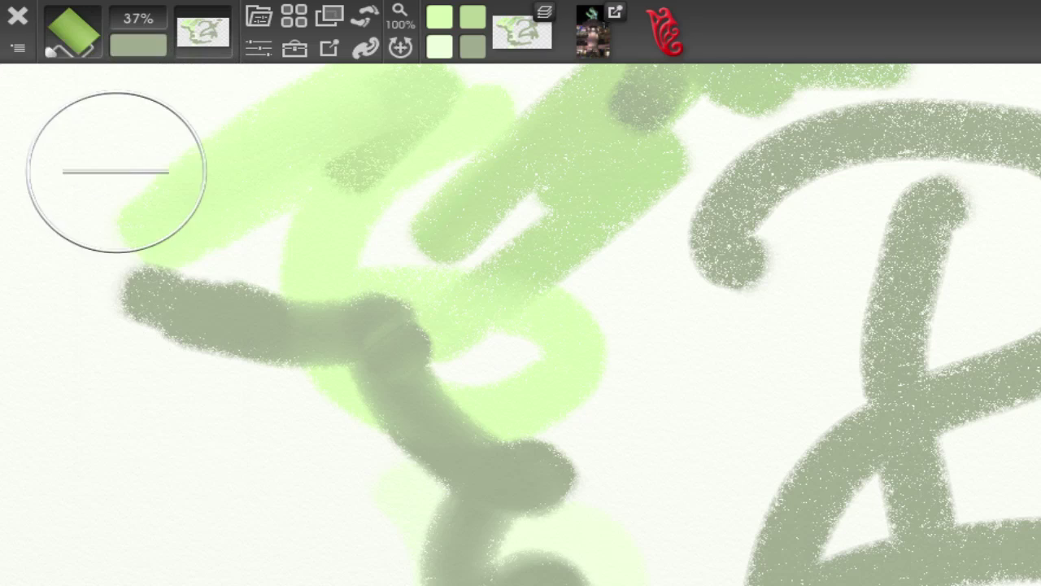
left_click(77, 31)
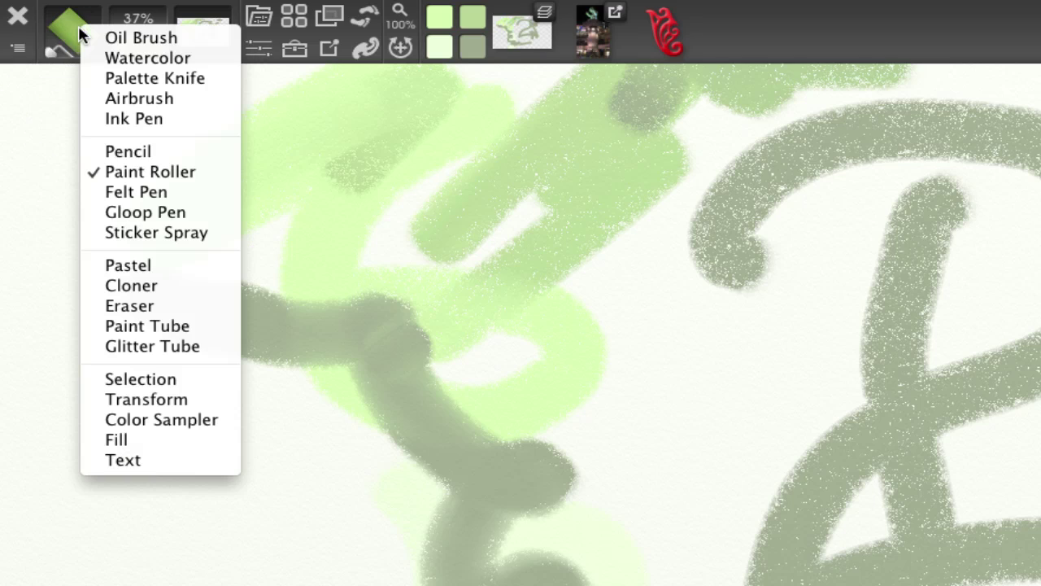
left_click(120, 212)
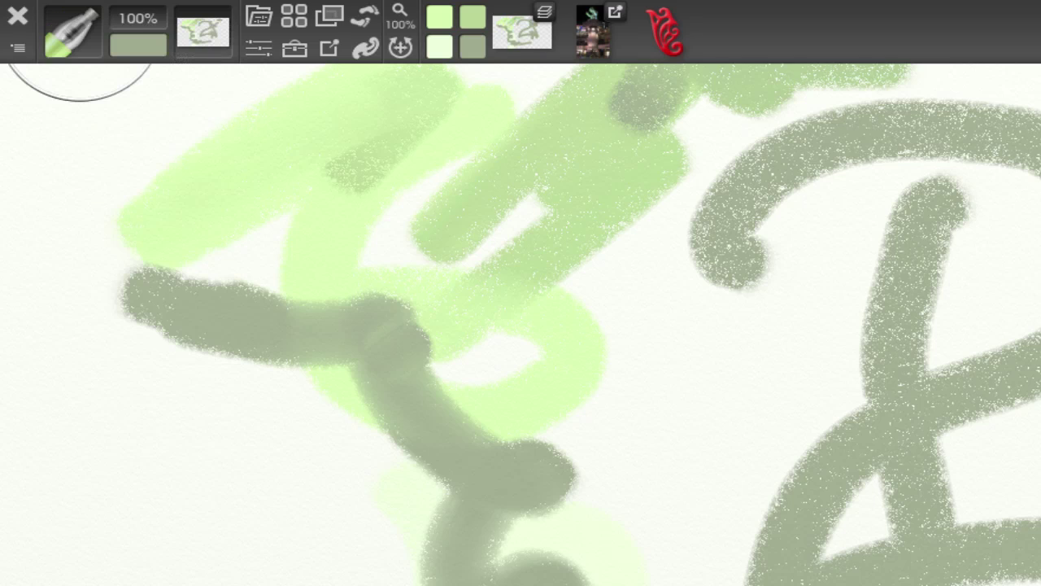
Leave the exact tool size entry unchanged and scrub the Gloop Pen size to 100%
left_click(138, 22)
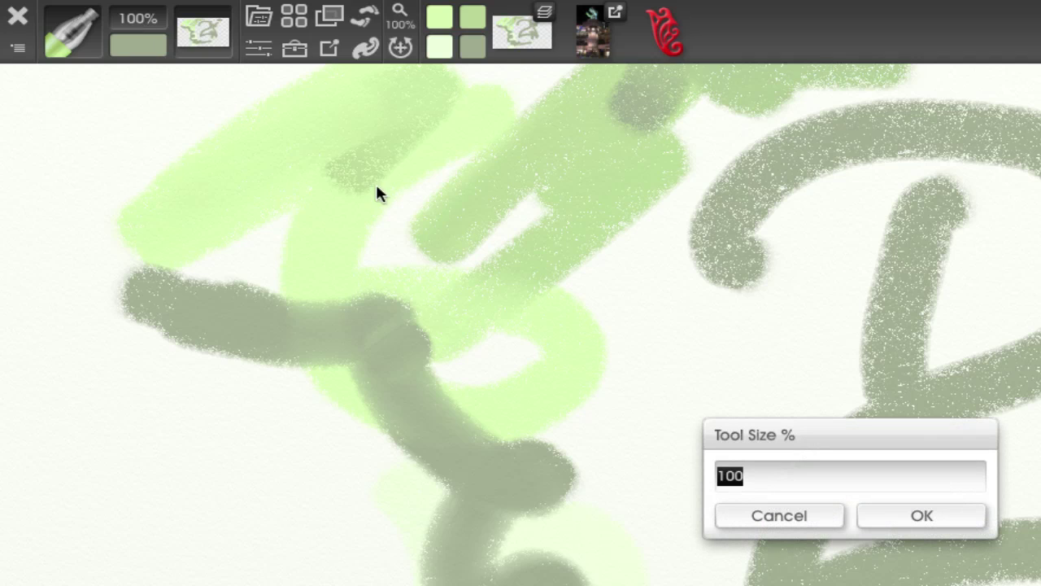
left_click(798, 517)
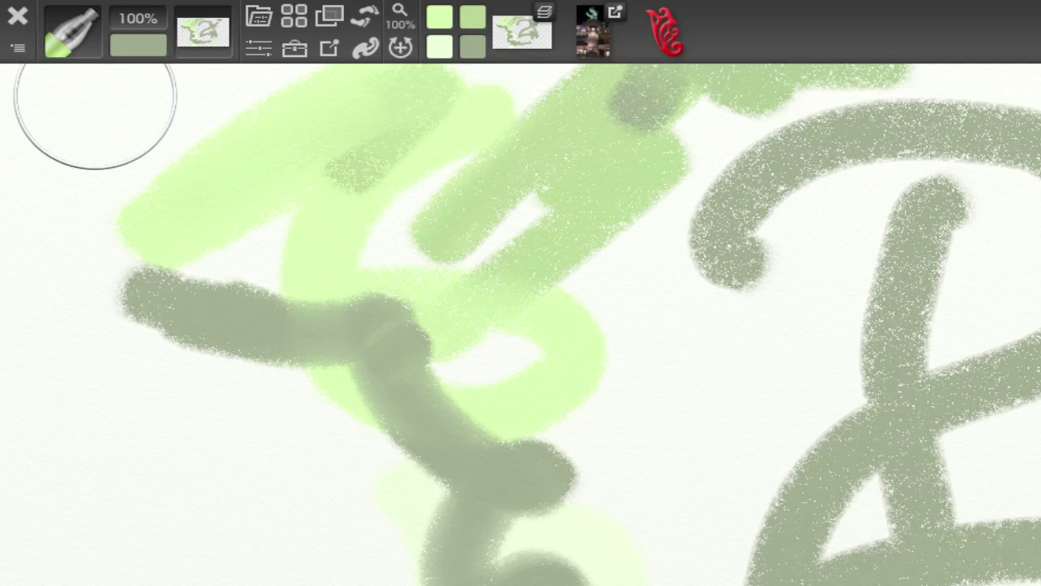
mouse_move(144, 19)
left_mouse_down()
mouse_move(105, 29)
mouse_move(156, 28)
left_mouse_up()
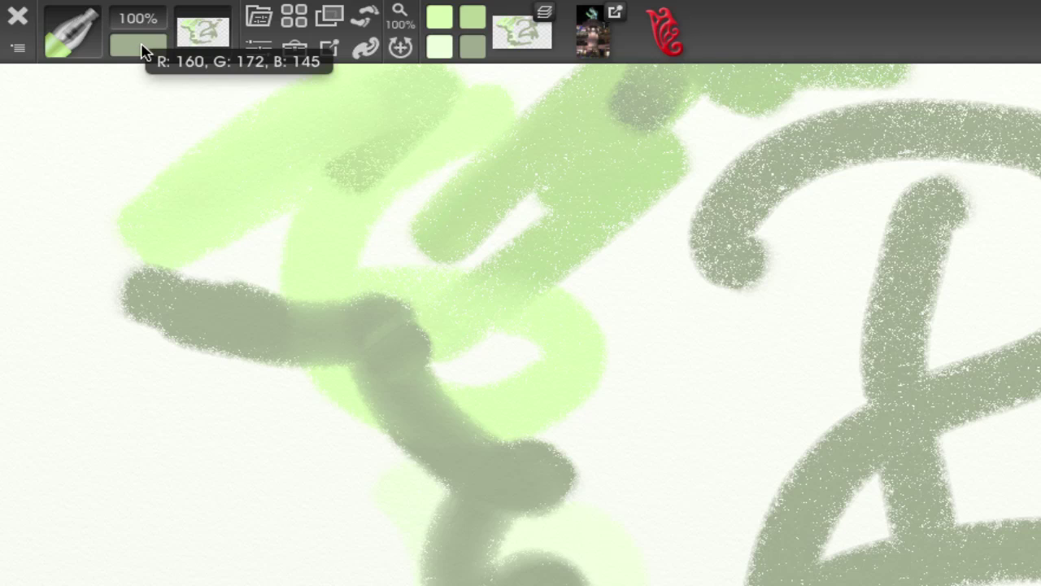
left_click(140, 50)
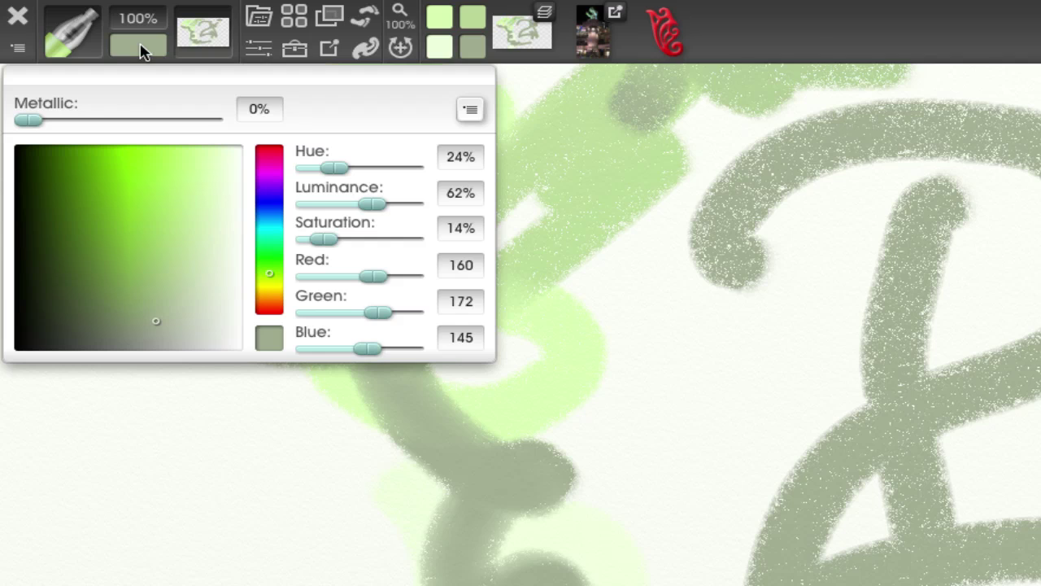
left_click(141, 50)
left_click(141, 50)
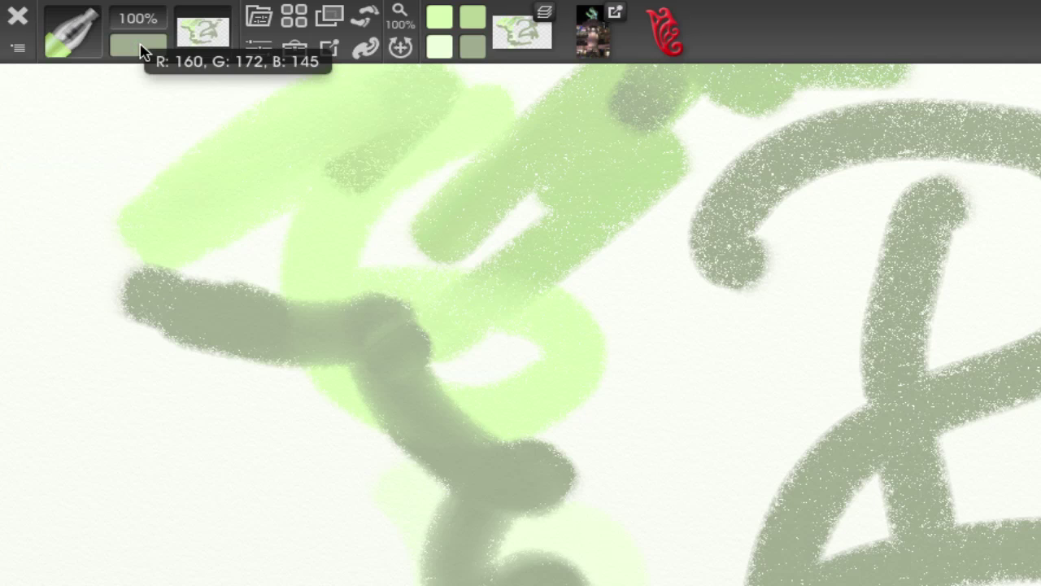
Make layer 4 visible and active, hide layer 2, and bring up the brush presets
left_click(204, 34)
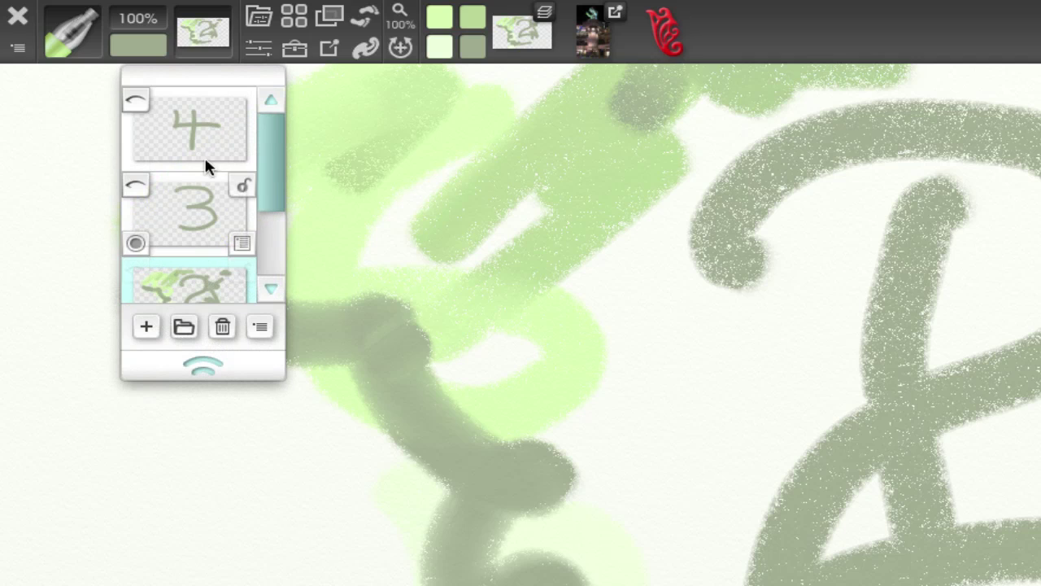
mouse_move(208, 108)
left_click(138, 102)
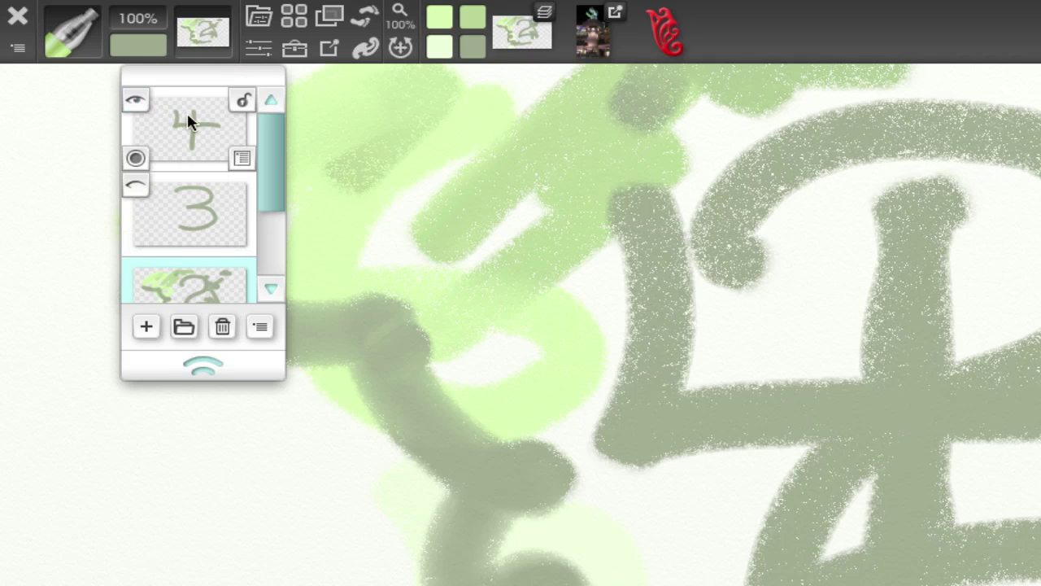
left_click(187, 112)
left_click(133, 271)
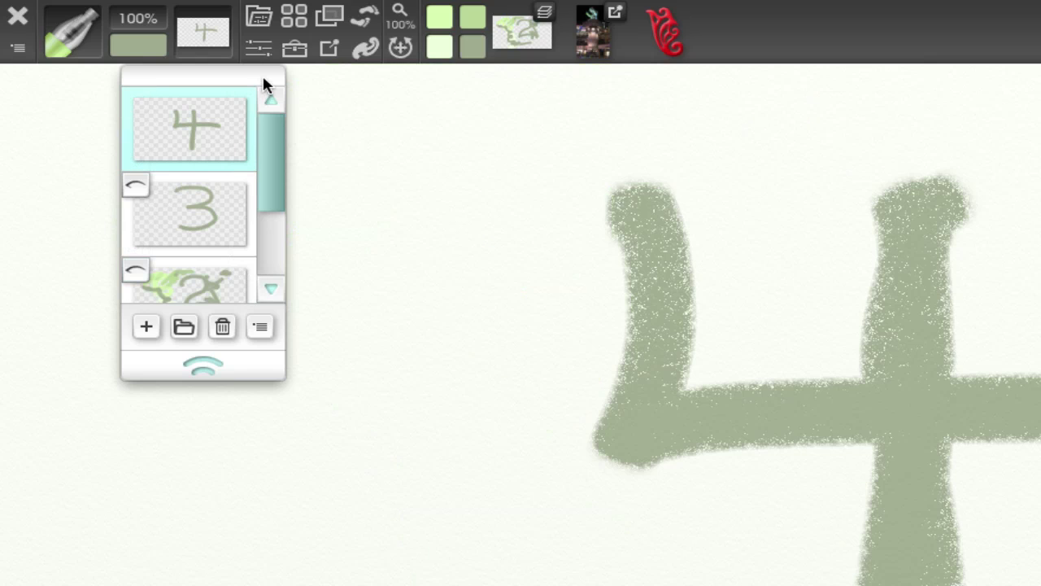
left_click(258, 19)
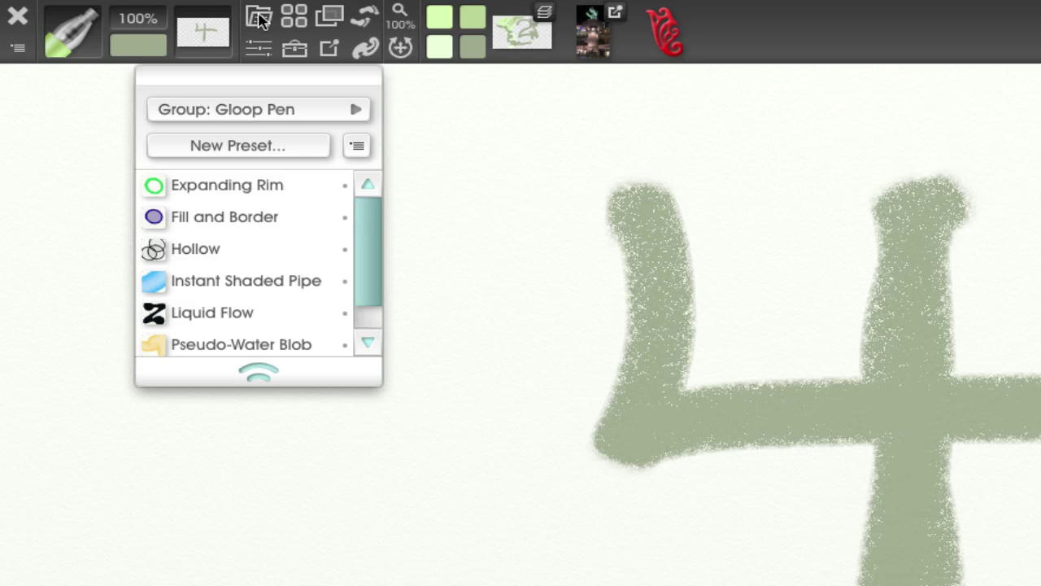
Review the Gloop Pen's tool settings, then show the four saved sage-green colour samples
left_click(261, 51)
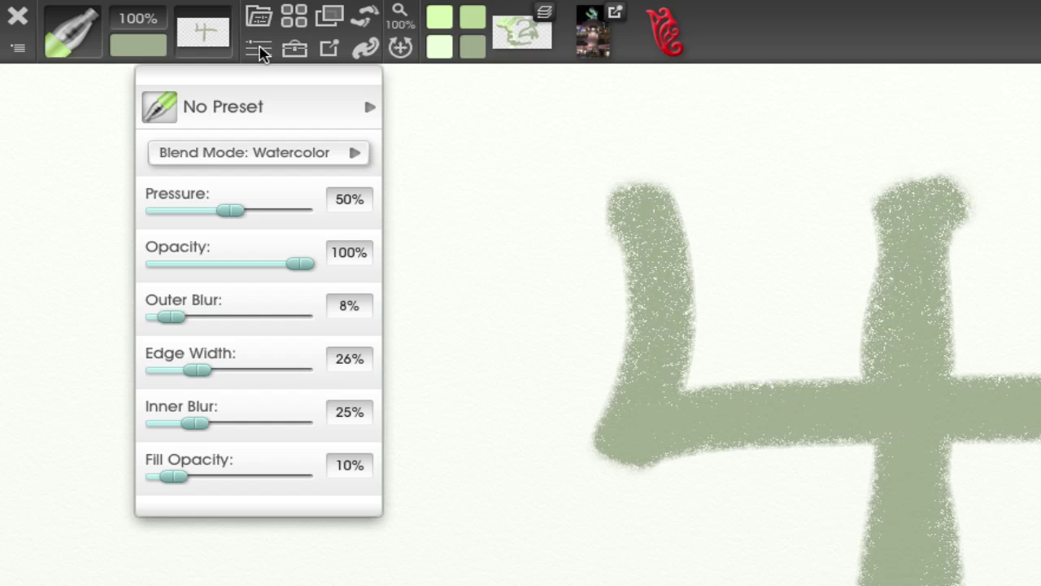
left_click(294, 18)
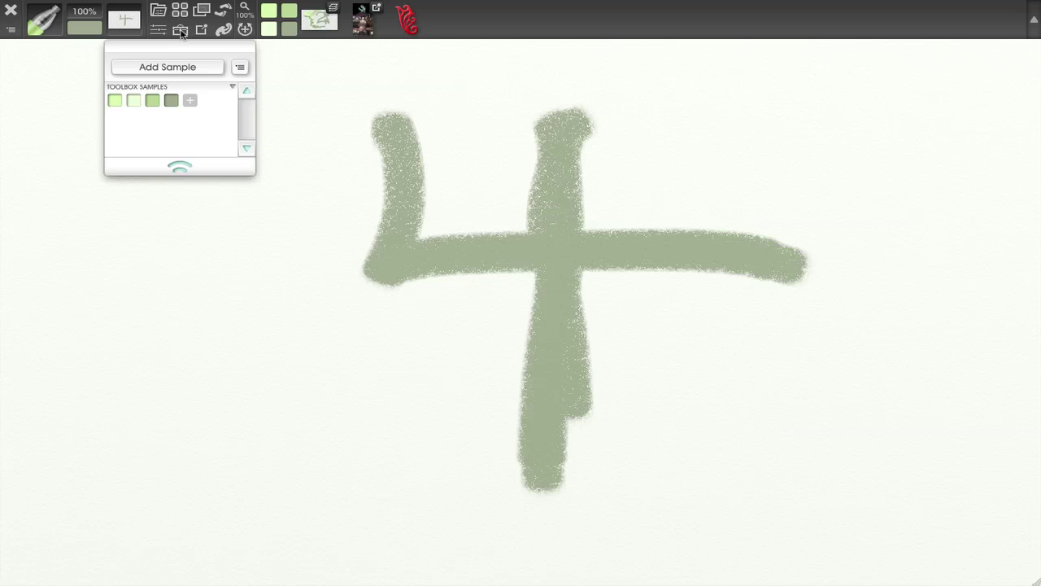
Expand all sample sections, show and re-hide the 75% tracing photo, then list reference images
left_click(181, 31)
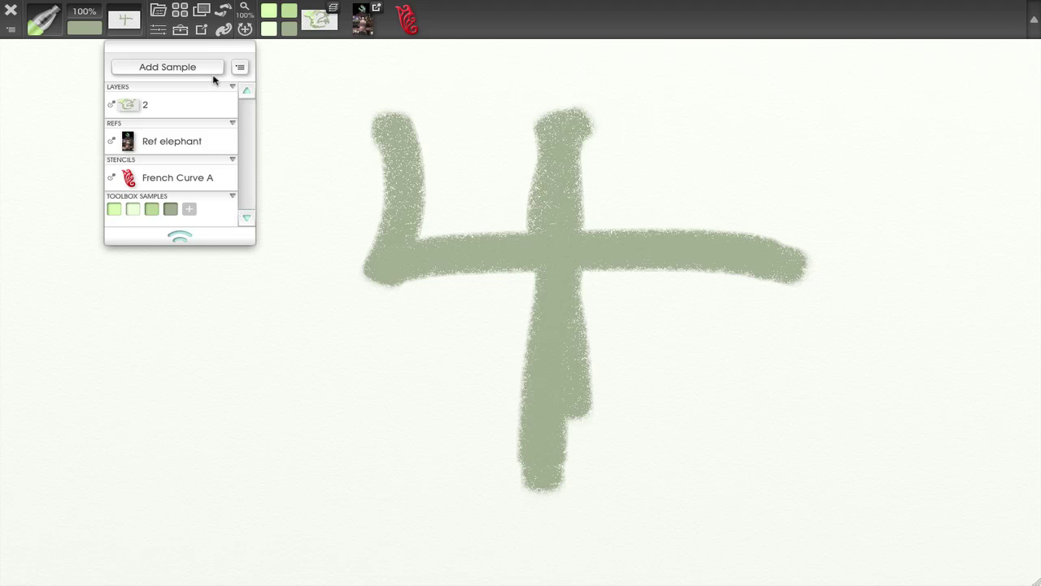
left_click(200, 10)
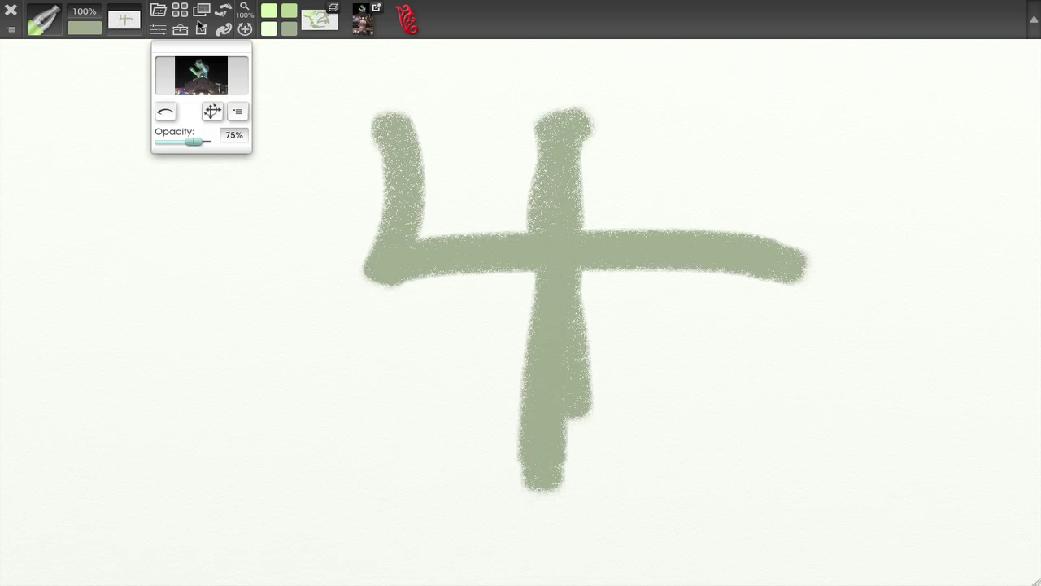
left_click(164, 112)
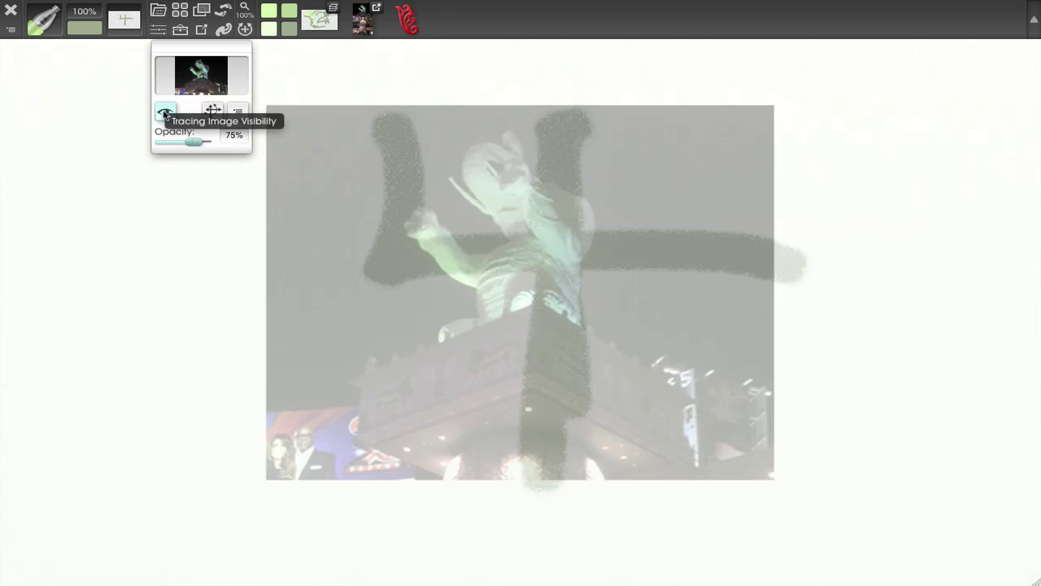
left_click(164, 114)
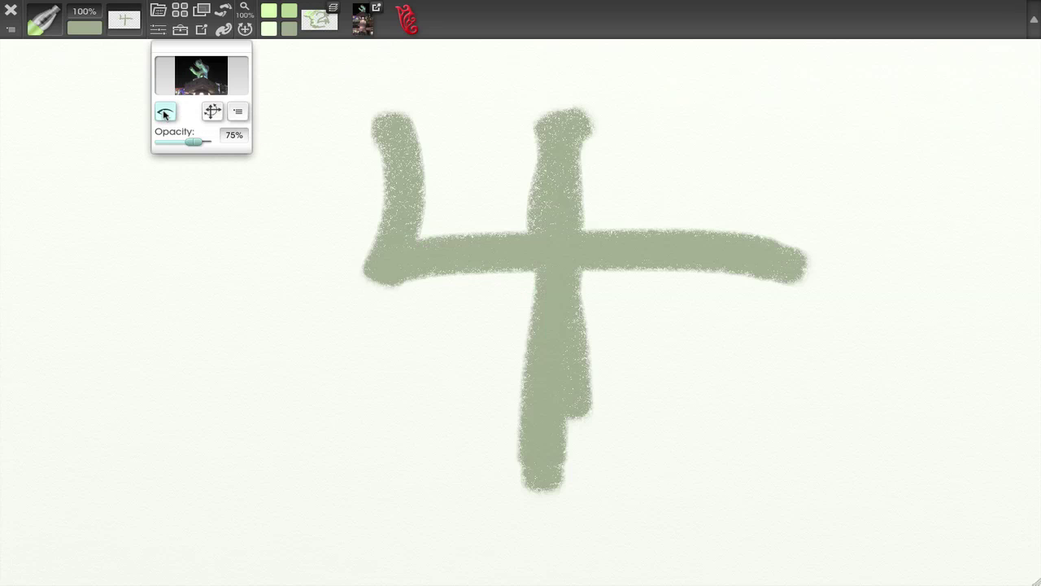
left_click(203, 30)
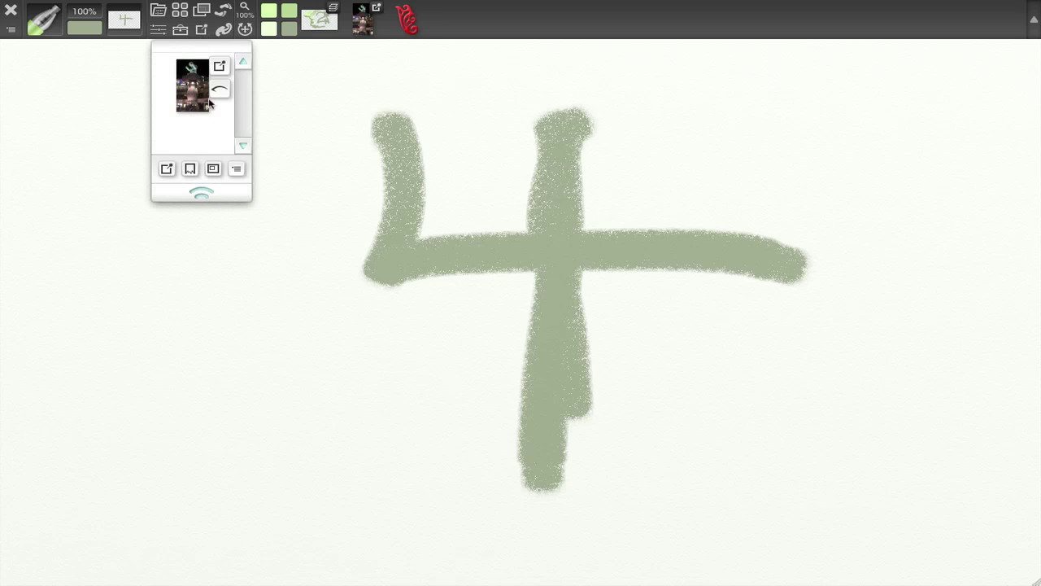
Browse the sticker and stencil collections, then cancel the Zoom Level entry, leaving the green '4' alone
left_click(225, 12)
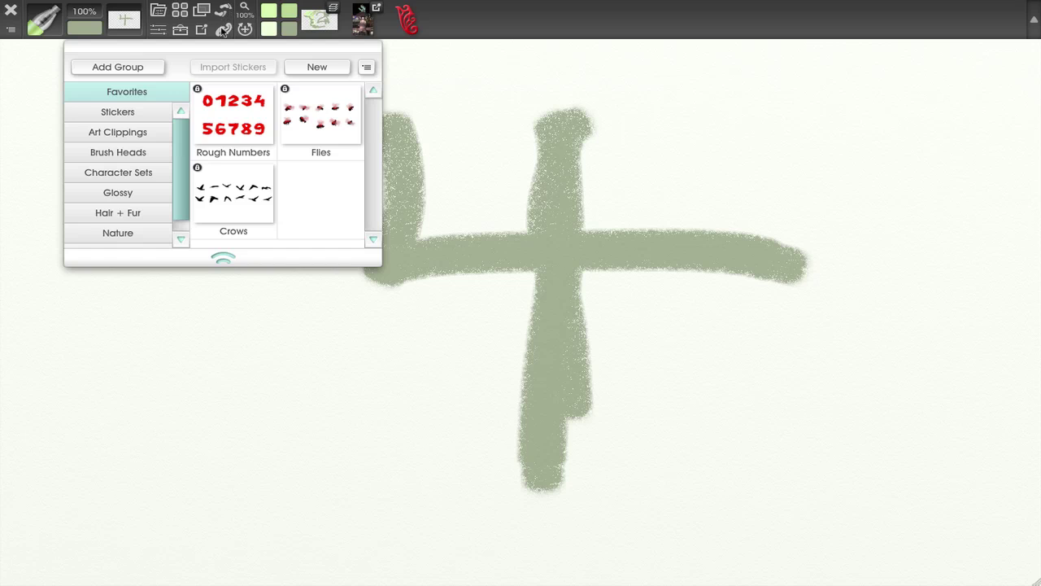
left_click(223, 30)
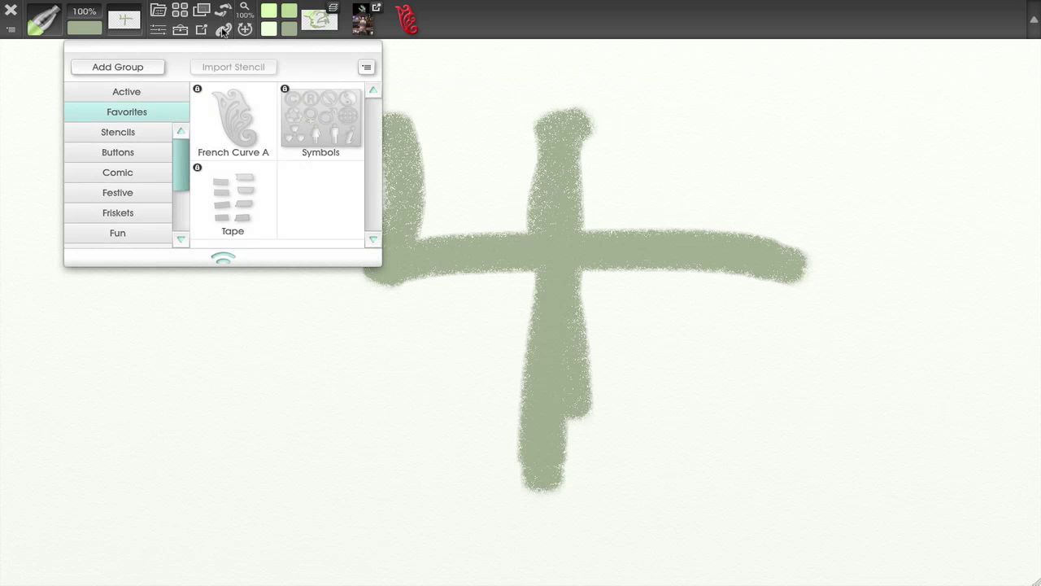
left_click(245, 12)
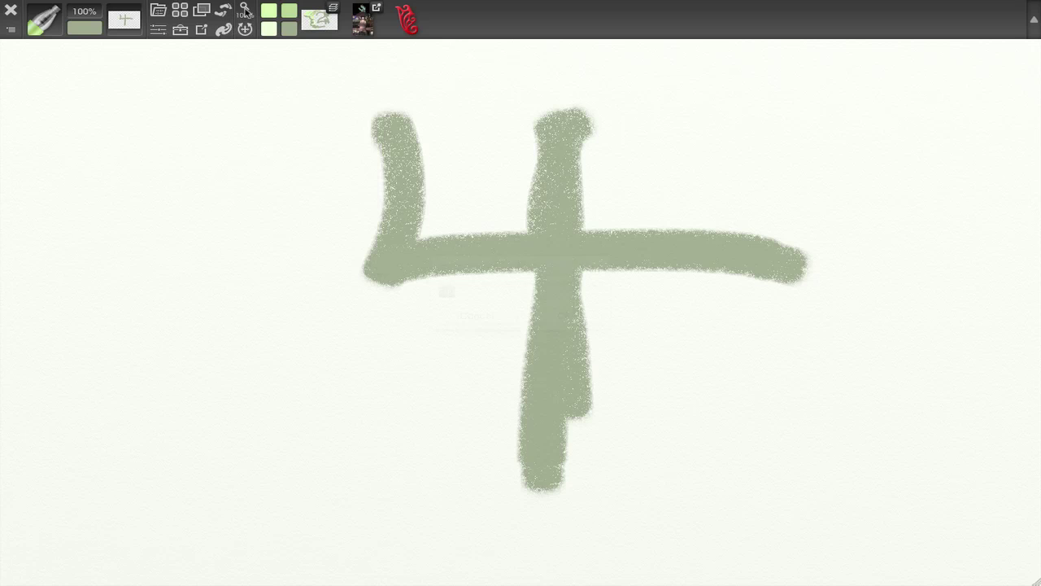
left_click(244, 11)
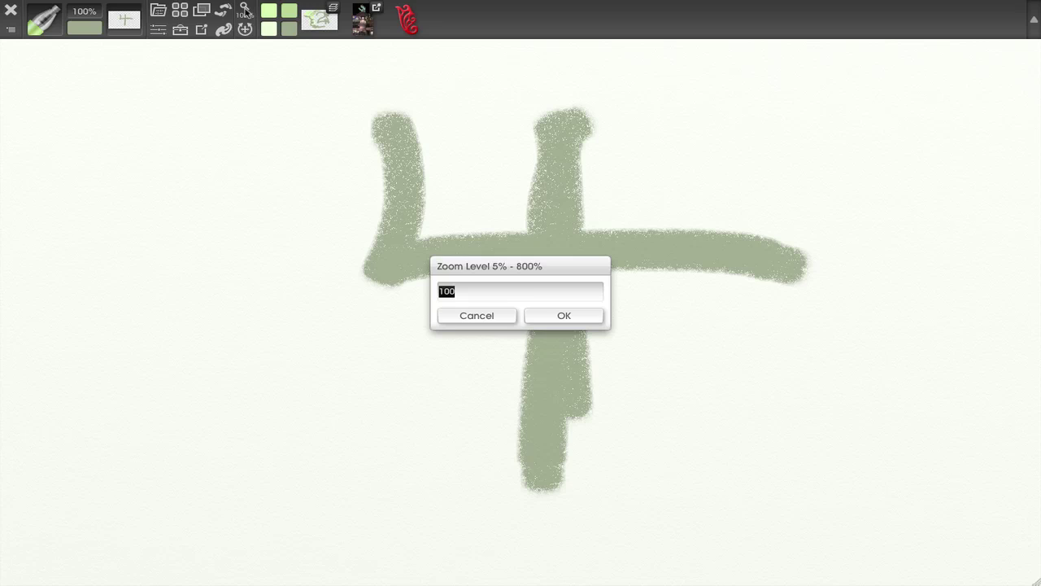
left_click(479, 318)
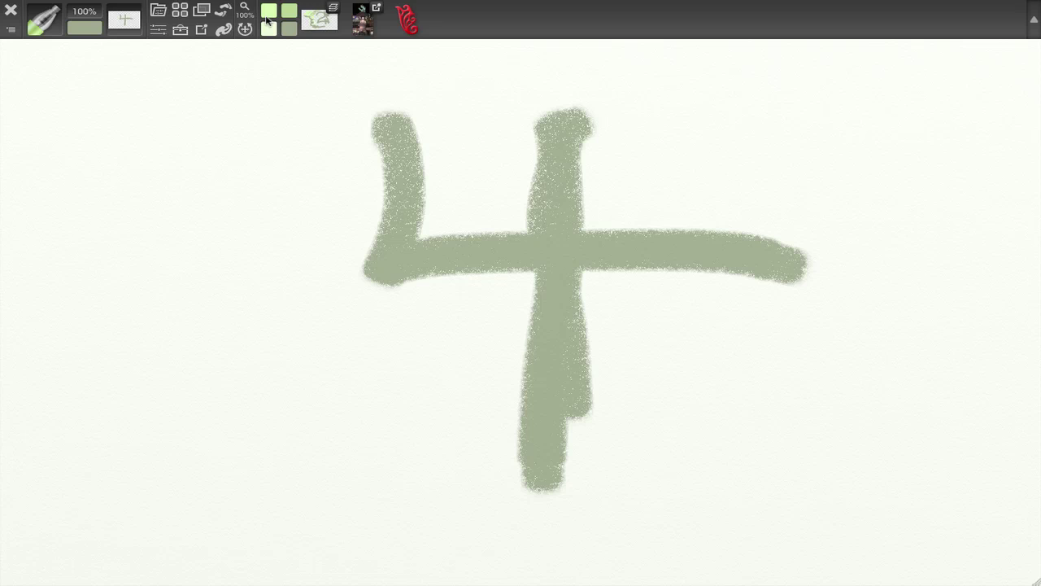
left_click(245, 29)
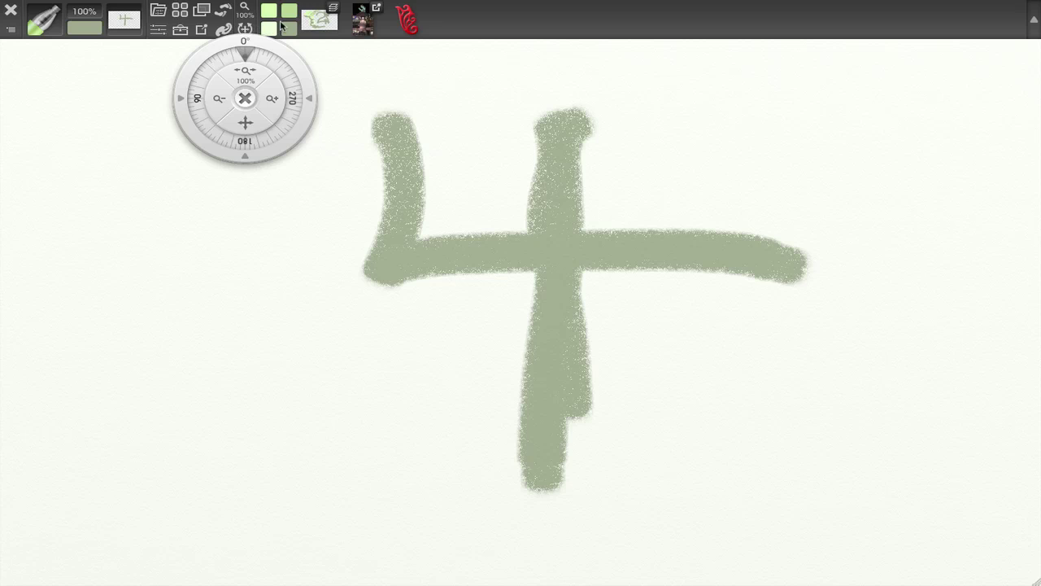
left_click(468, 21)
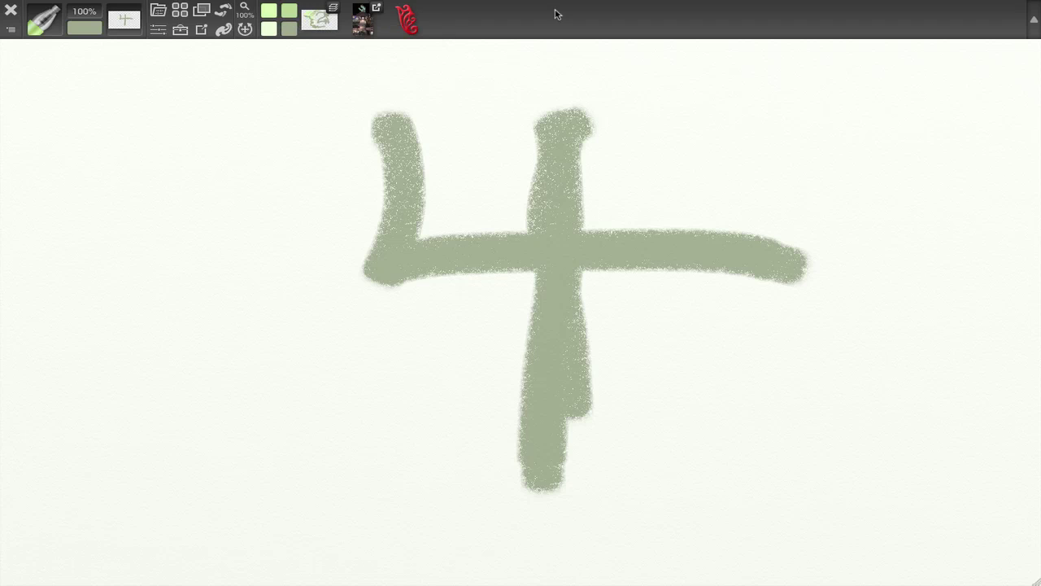
mouse_move(431, 10)
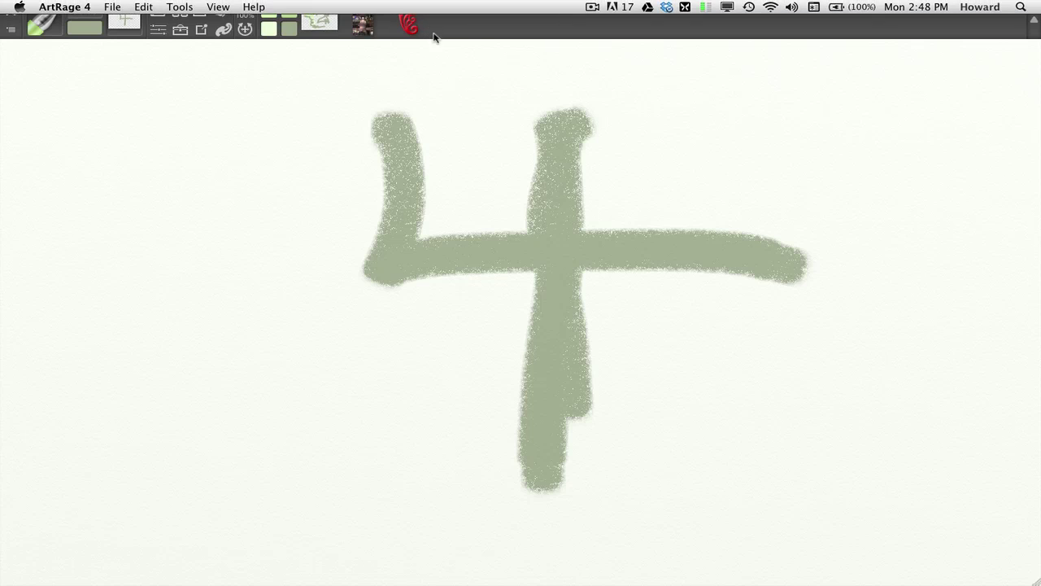
mouse_move(374, 22)
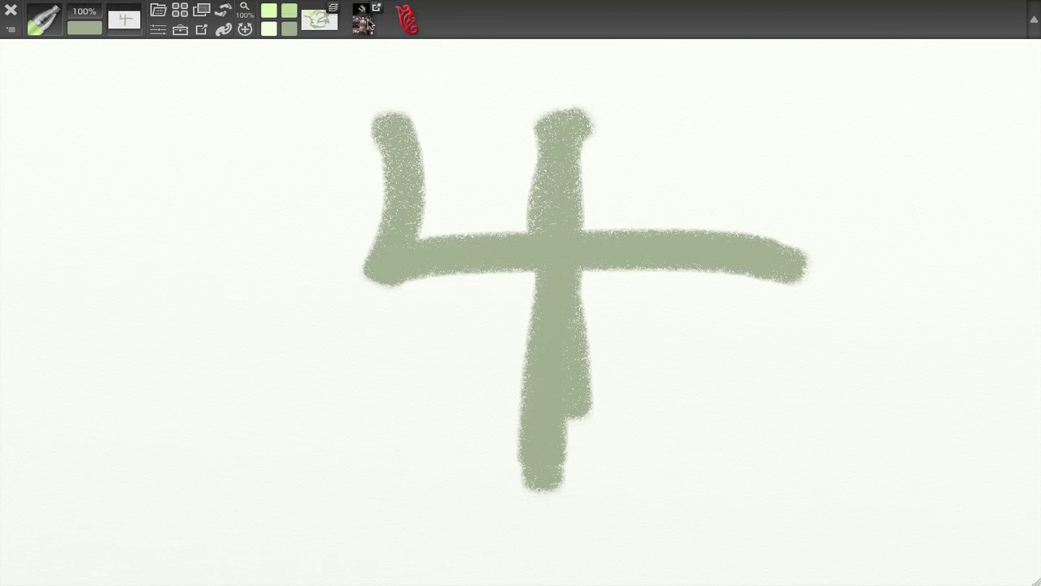